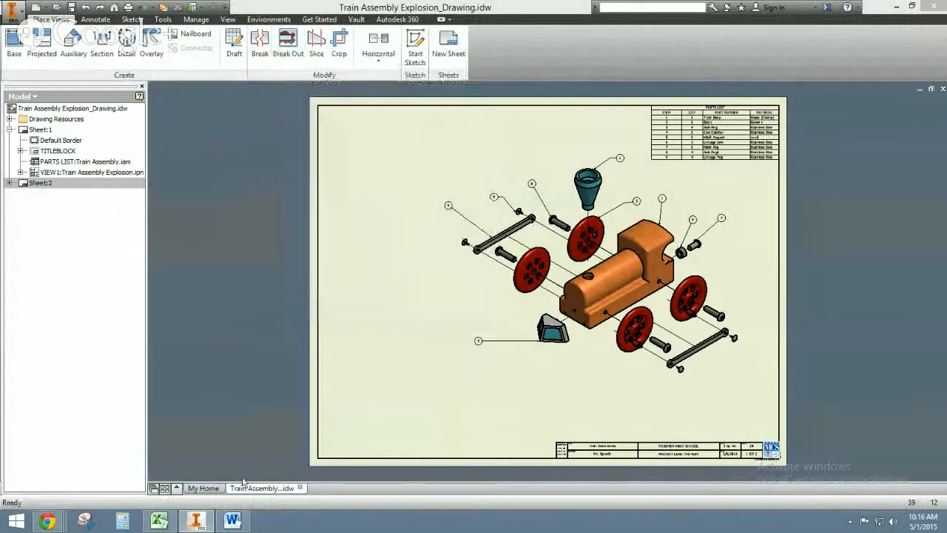
# Step: Review the Part #2 Stack drawing in the Word document and return to Inventor to compare Sheet:2 with Sheet:1
pyautogui.click(232, 521)
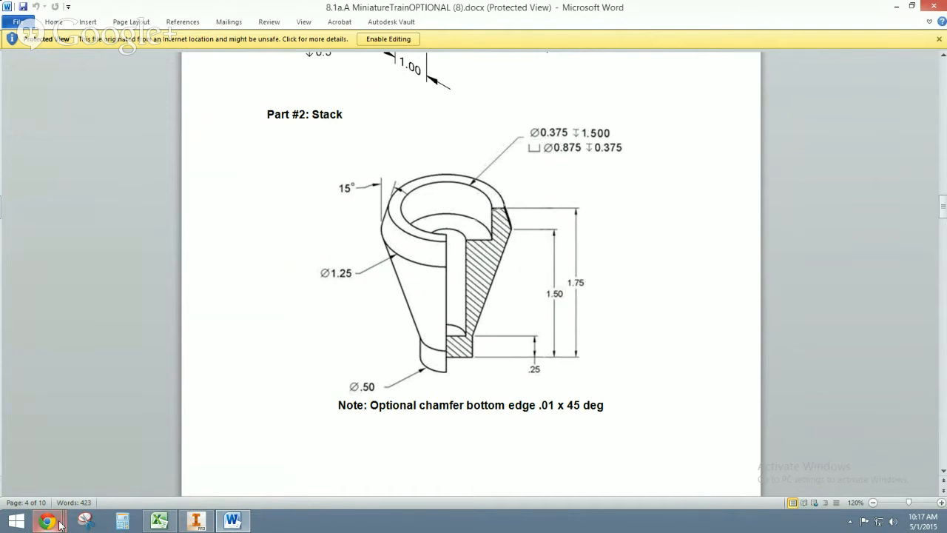
pyautogui.click(196, 522)
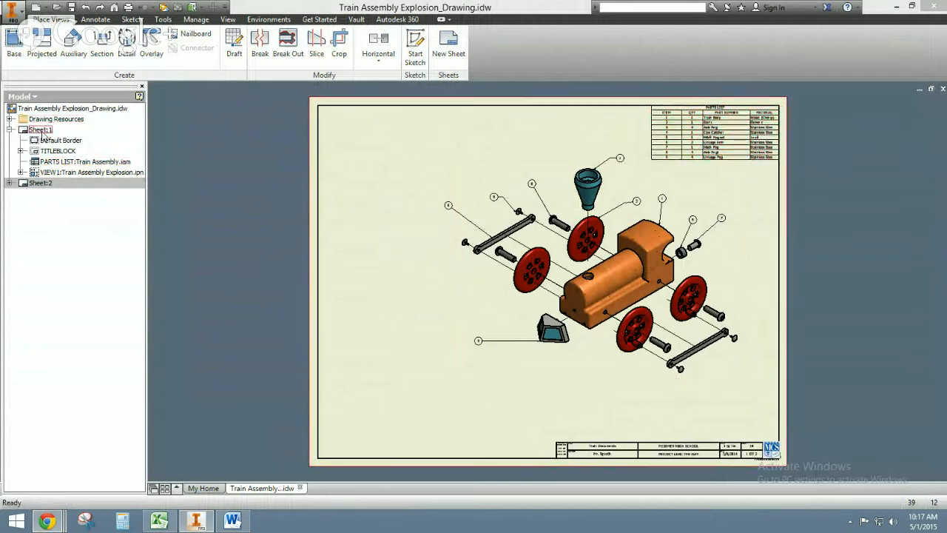
pyautogui.doubleClick(41, 183)
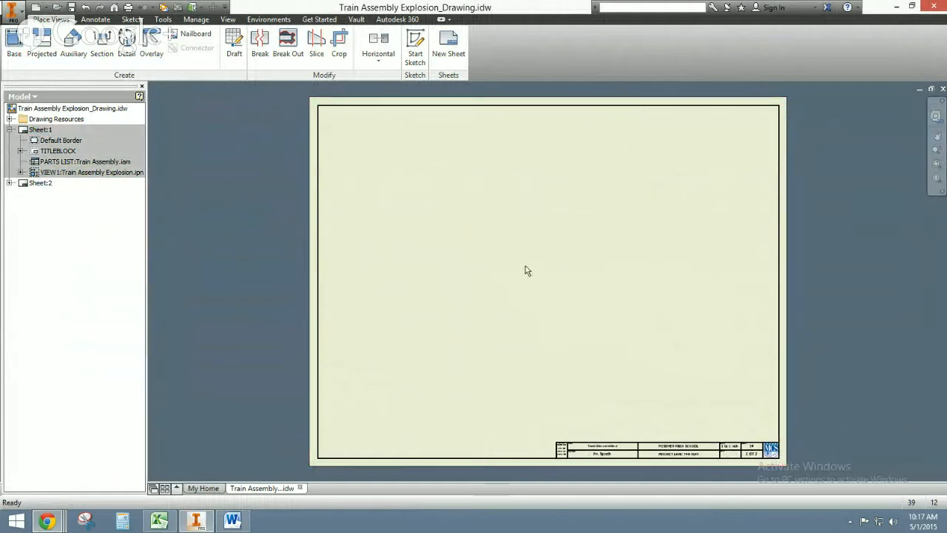
pyautogui.doubleClick(40, 129)
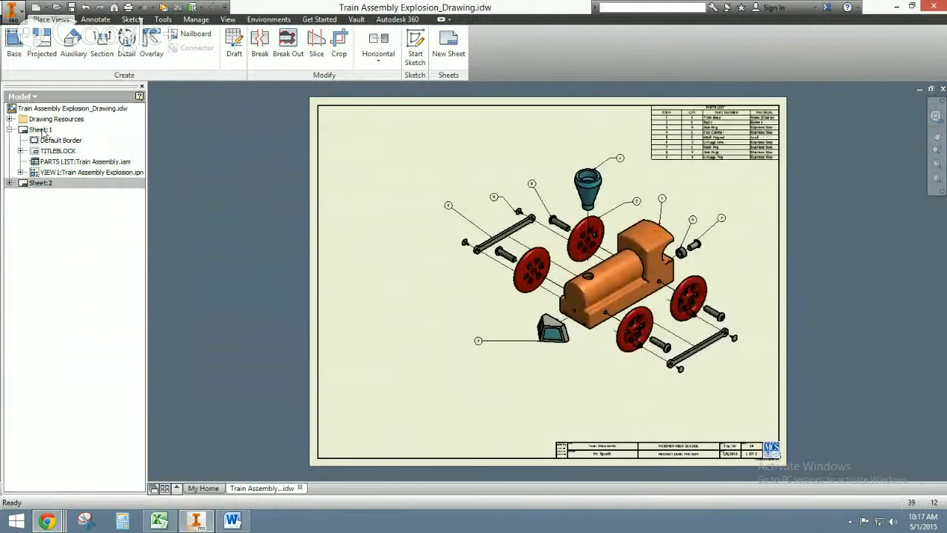
# Step: Start a base view on Sheet:1 using the part file Stack.ipt
pyautogui.click(10, 52)
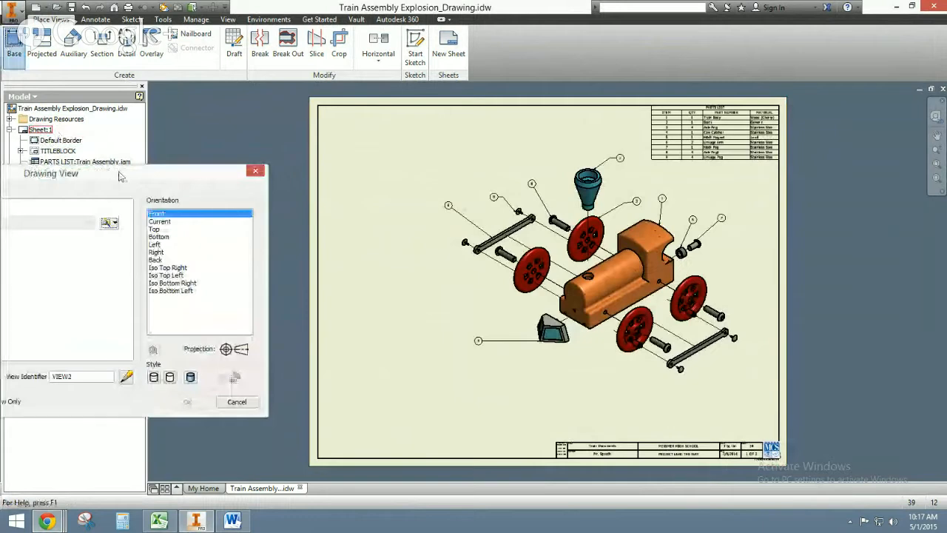
pyautogui.moveTo(124, 174); pyautogui.dragTo(359, 106)
pyautogui.click(348, 153)
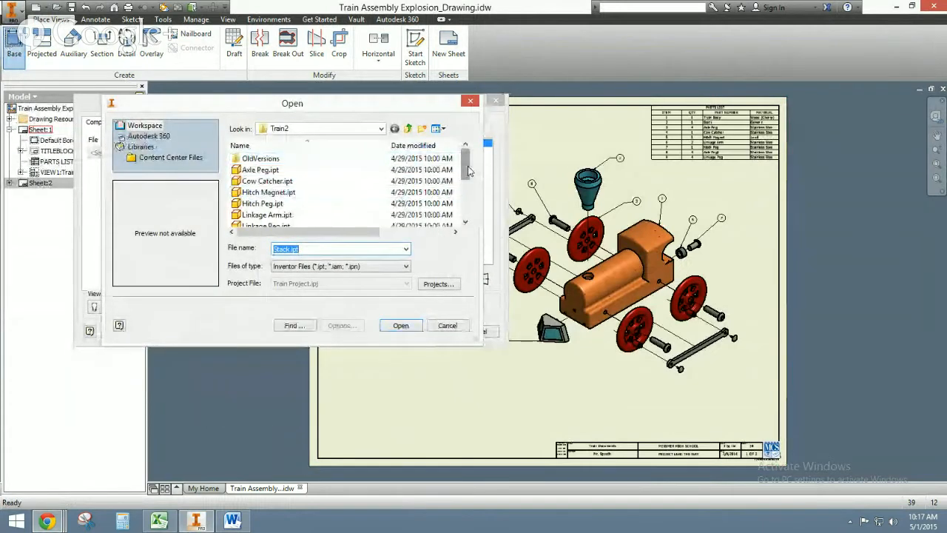
pyautogui.moveTo(467, 167); pyautogui.dragTo(467, 204)
pyautogui.click(256, 171)
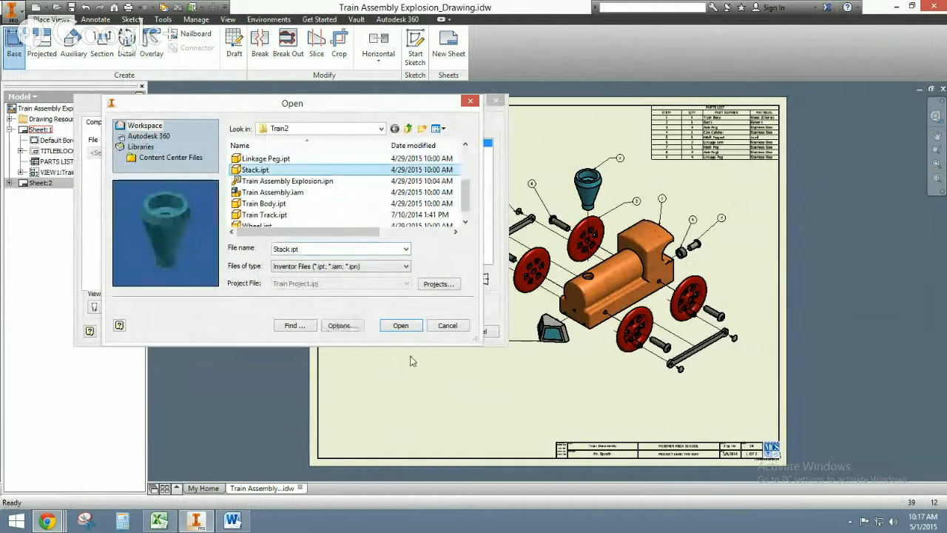
pyautogui.click(400, 326)
pyautogui.moveTo(455, 101); pyautogui.dragTo(276, 173)
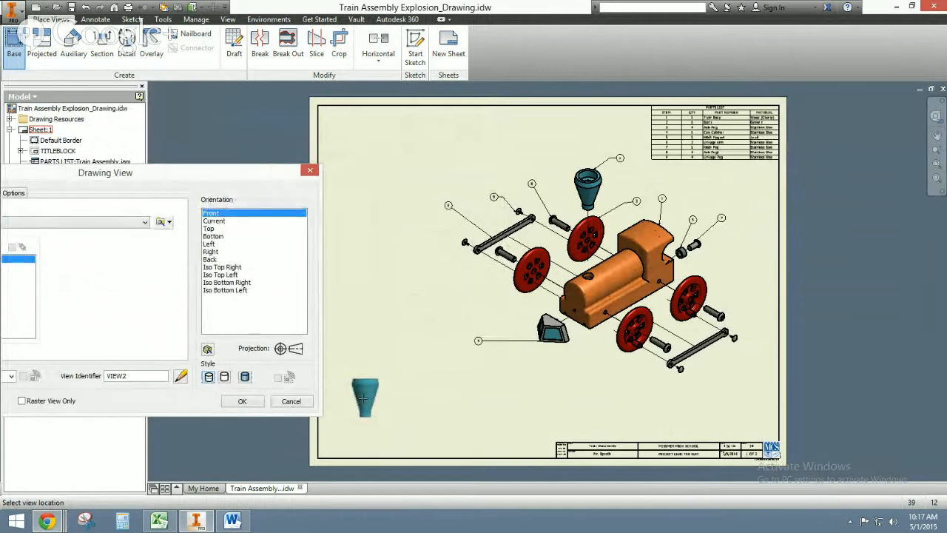
pyautogui.moveTo(209, 175)
pyautogui.mouseDown()
pyautogui.moveTo(312, 155)
pyautogui.moveTo(363, 132)
pyautogui.mouseUp()
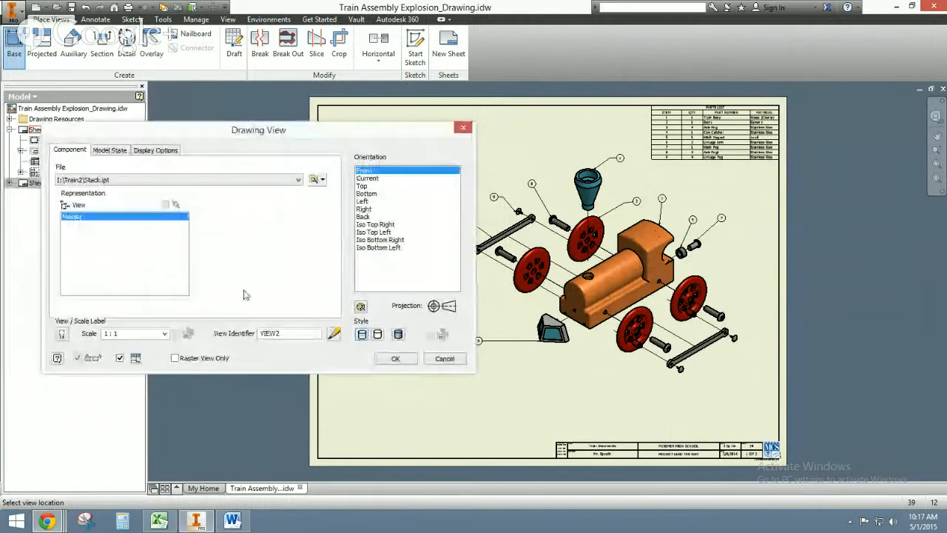
# Step: Preview the Stack view at other scales, such as 2:1 and 1/2, and return it to 1:1
pyautogui.click(164, 334)
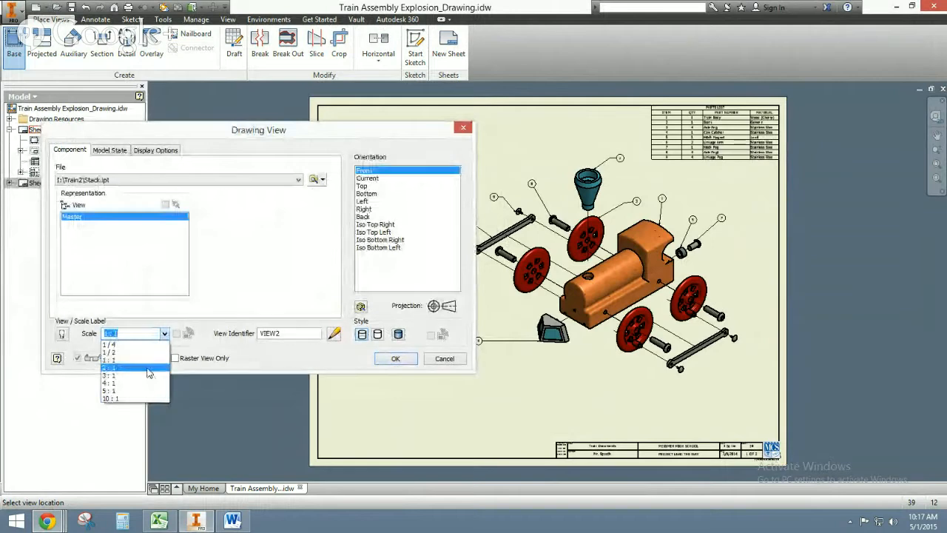
pyautogui.click(161, 349)
pyautogui.click(165, 334)
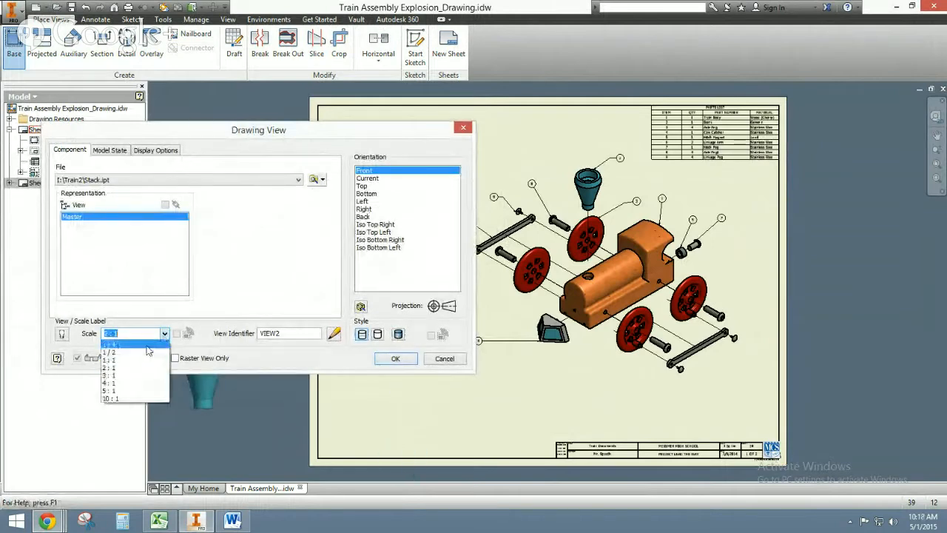
pyautogui.click(144, 362)
pyautogui.click(164, 334)
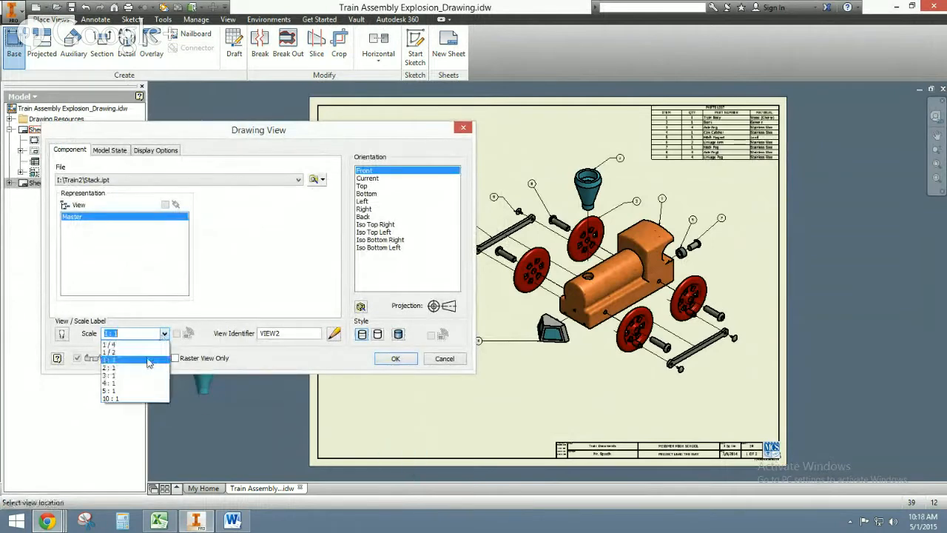
pyautogui.click(151, 357)
pyautogui.click(164, 334)
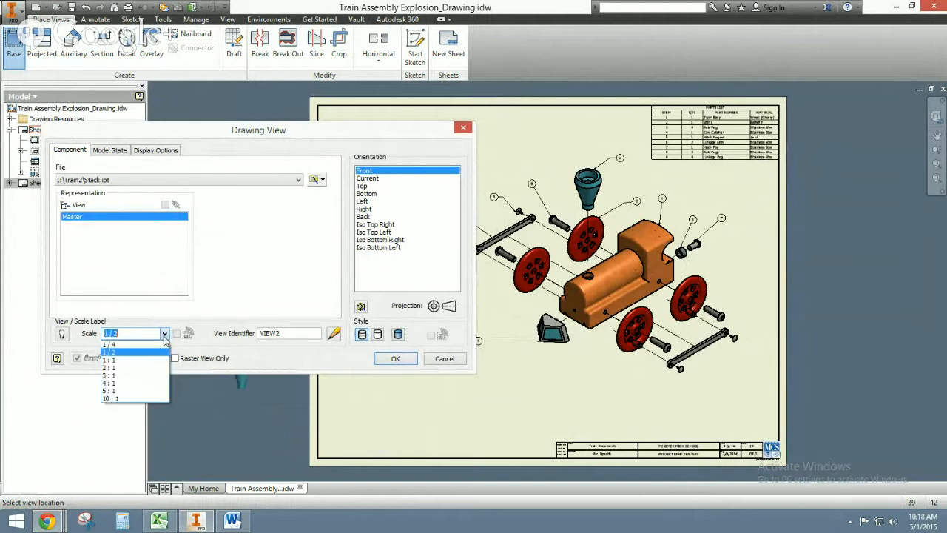
pyautogui.click(173, 344)
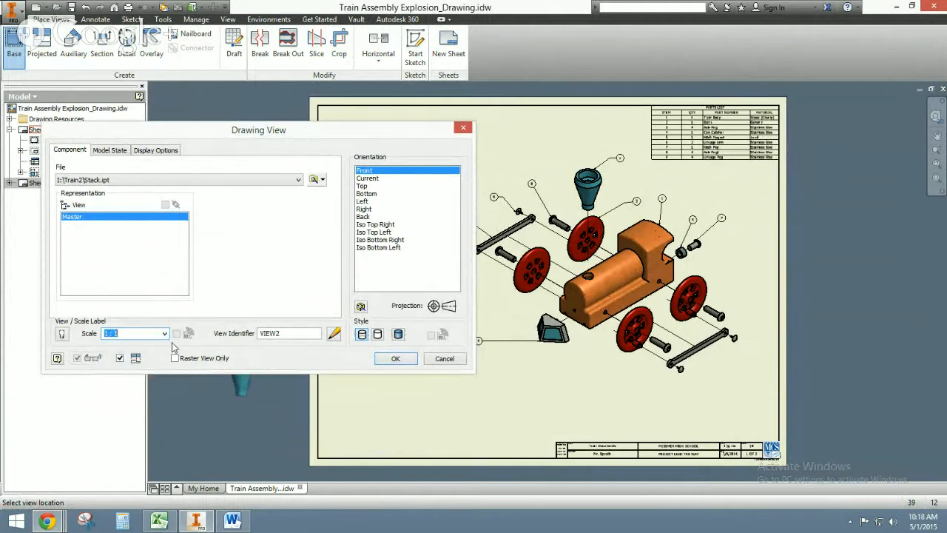
# Step: Try turning on the Stack view's label and selecting its view identifier, and turn the label off again
pyautogui.click(62, 334)
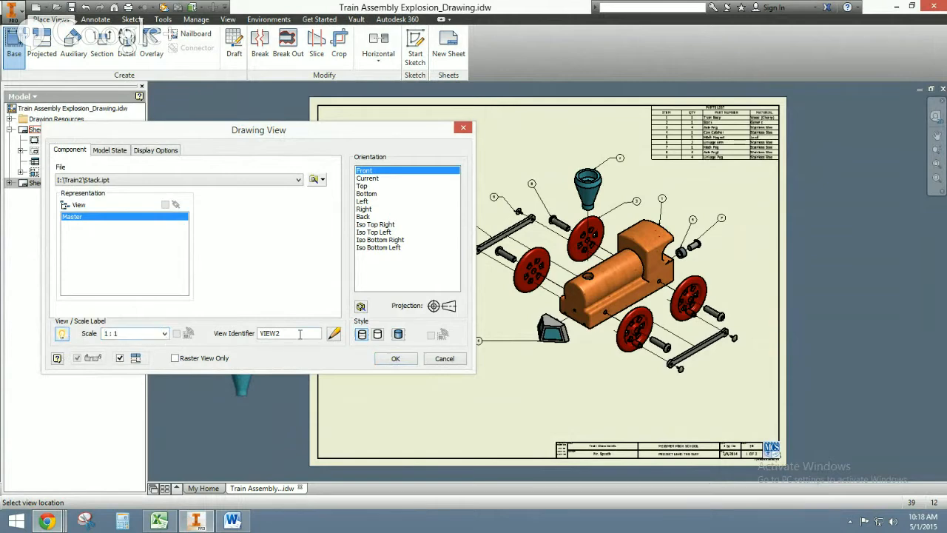
pyautogui.moveTo(300, 333); pyautogui.dragTo(257, 335)
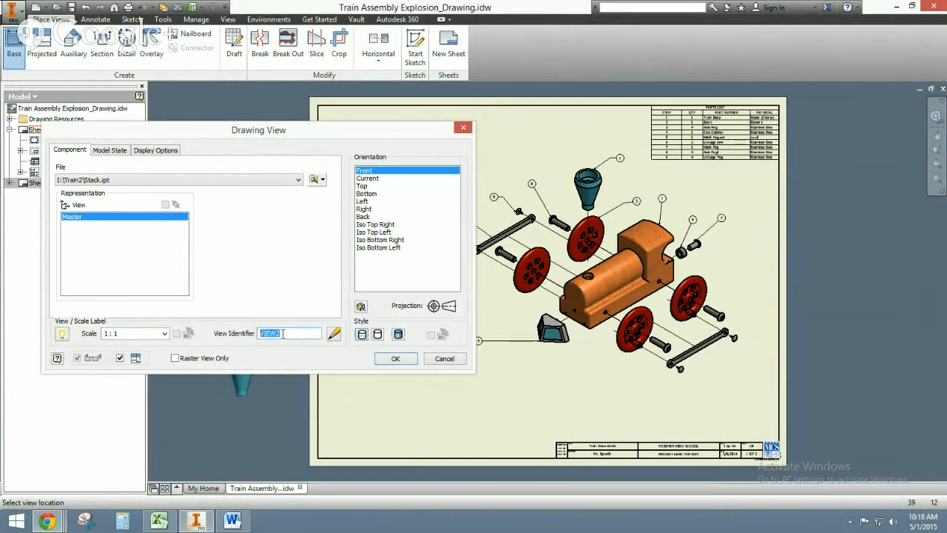
pyautogui.click(62, 334)
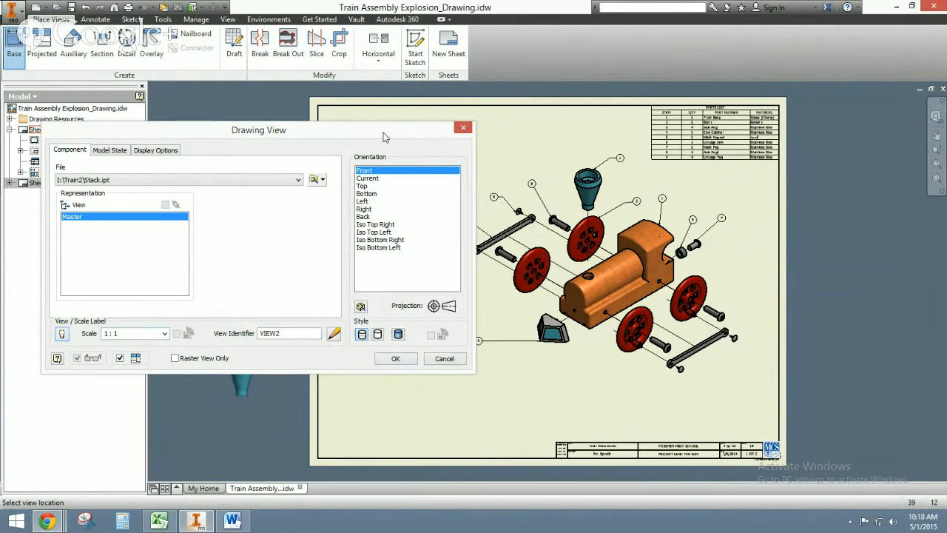
# Step: Place the Stack's front view in the lower-left area of Sheet:1 and create a projected top view above it
pyautogui.moveTo(383, 136)
pyautogui.mouseDown()
pyautogui.moveTo(255, 145)
pyautogui.moveTo(238, 172)
pyautogui.mouseUp()
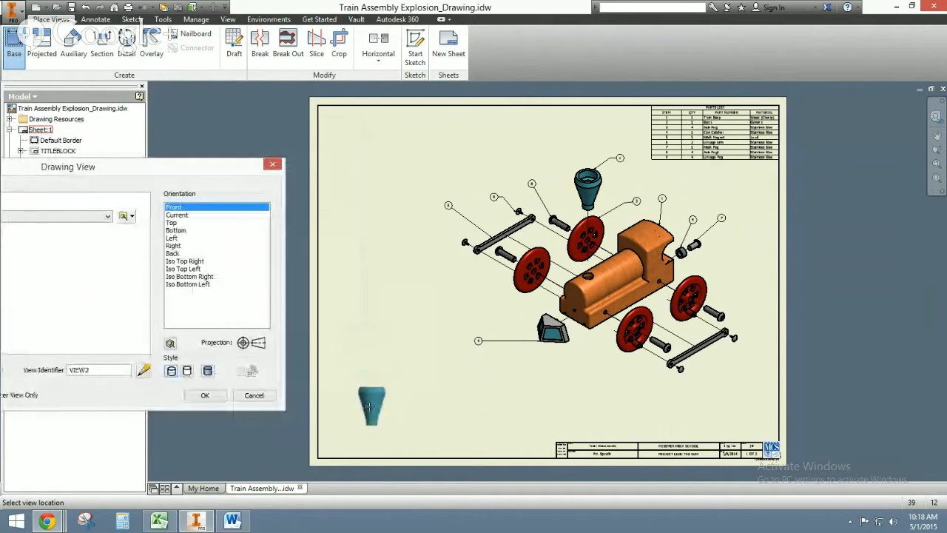
pyautogui.click(369, 406)
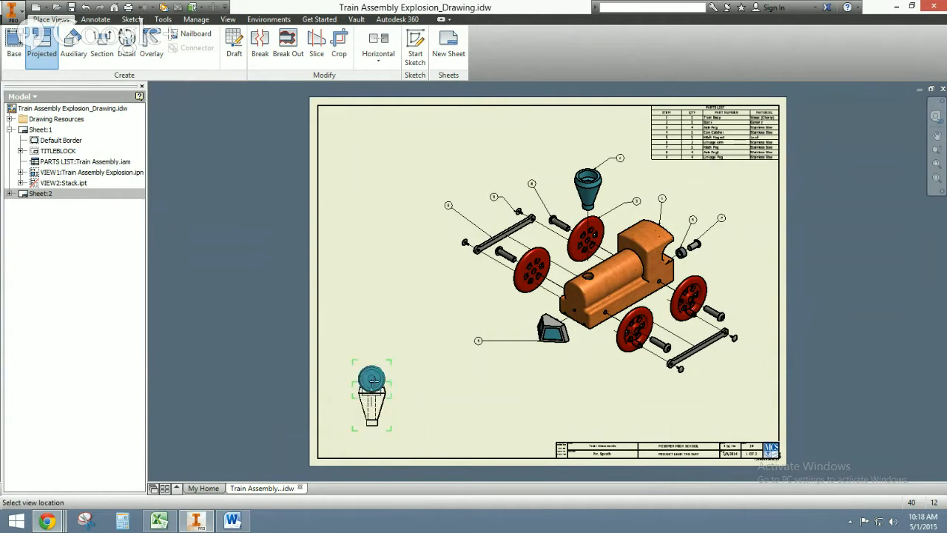
pyautogui.click(372, 337)
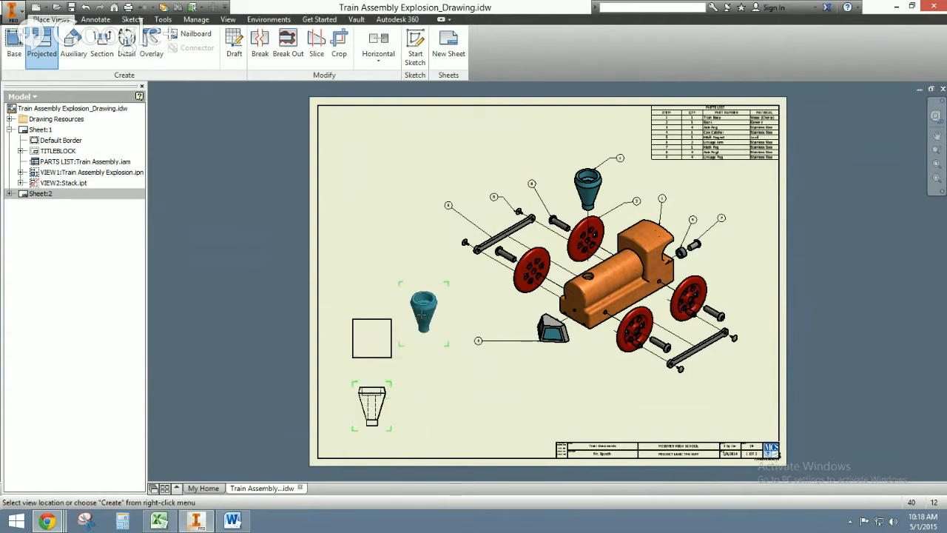
pyautogui.rightClick(422, 311)
pyautogui.click(457, 314)
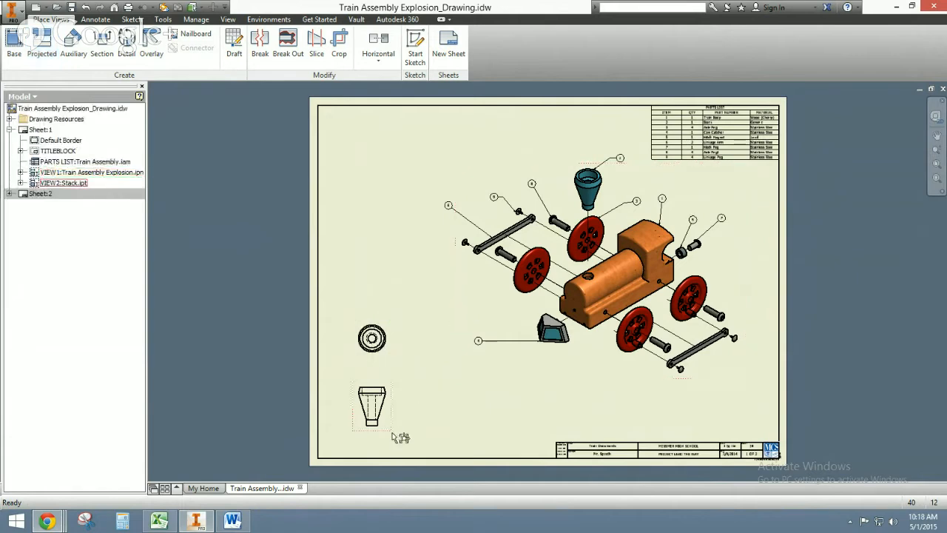
# Step: Apply automated centerlines to both the top and front views of the Stack
pyautogui.scroll(5, 391, 429)
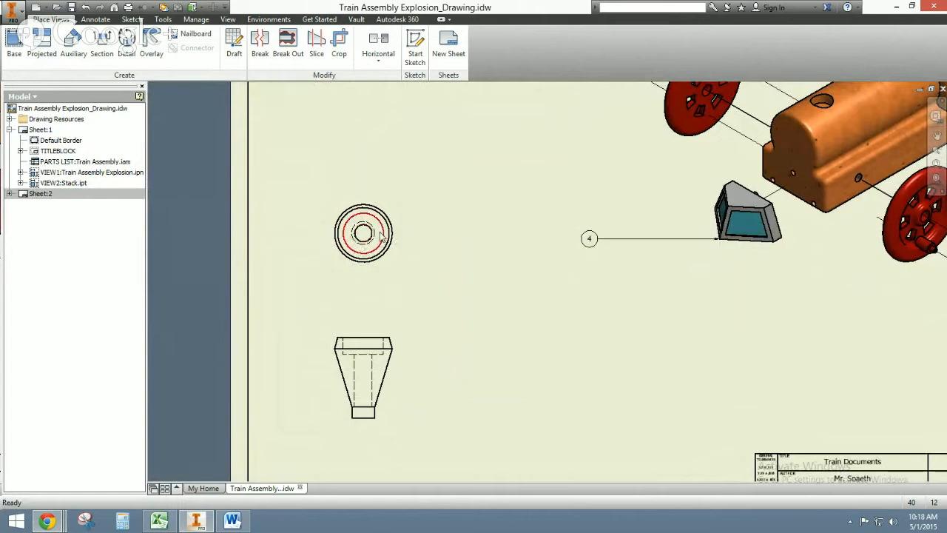
pyautogui.click(389, 271)
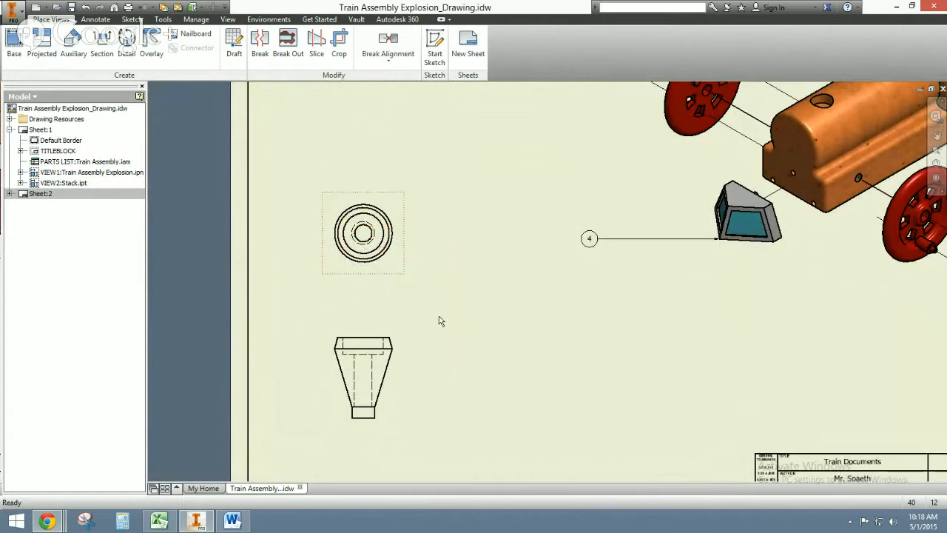
pyautogui.click(399, 333)
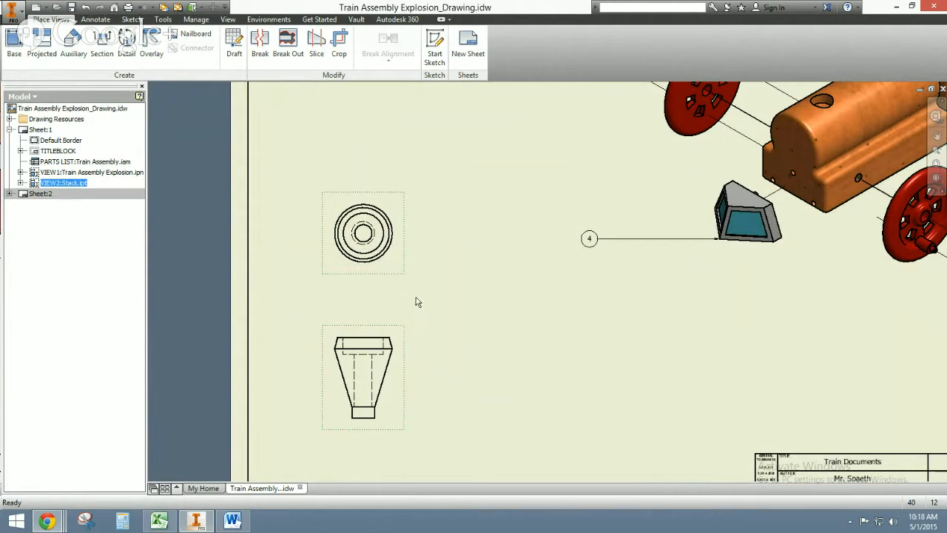
pyautogui.press('Escape')
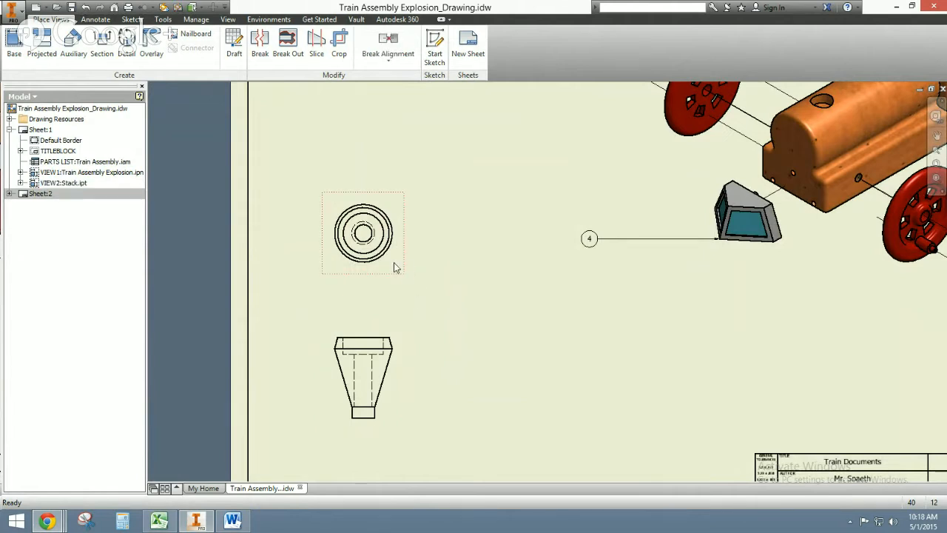
pyautogui.click(400, 329)
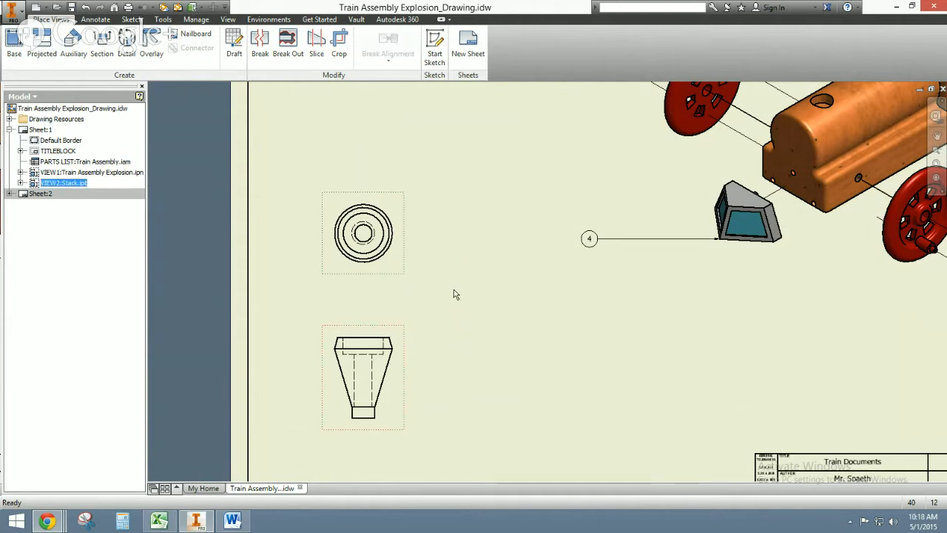
pyautogui.rightClick(399, 273)
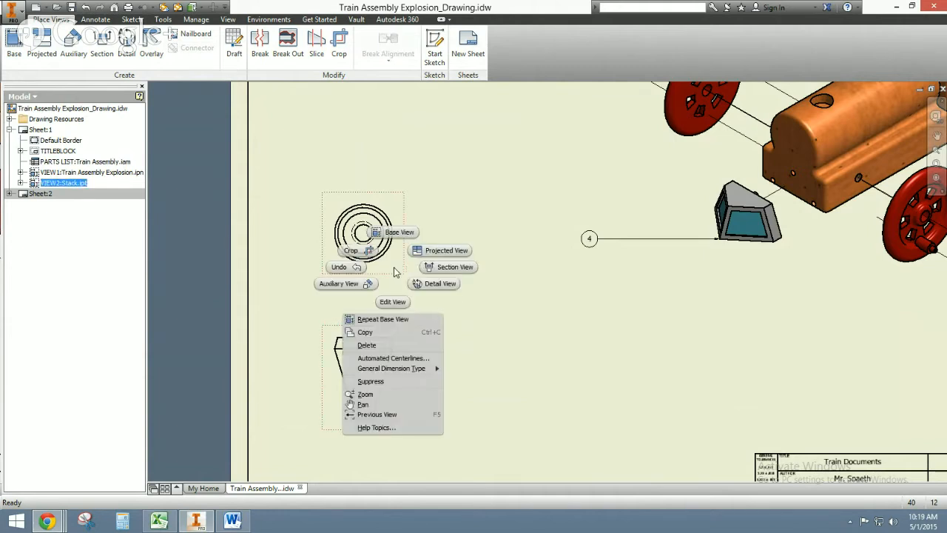
pyautogui.click(409, 361)
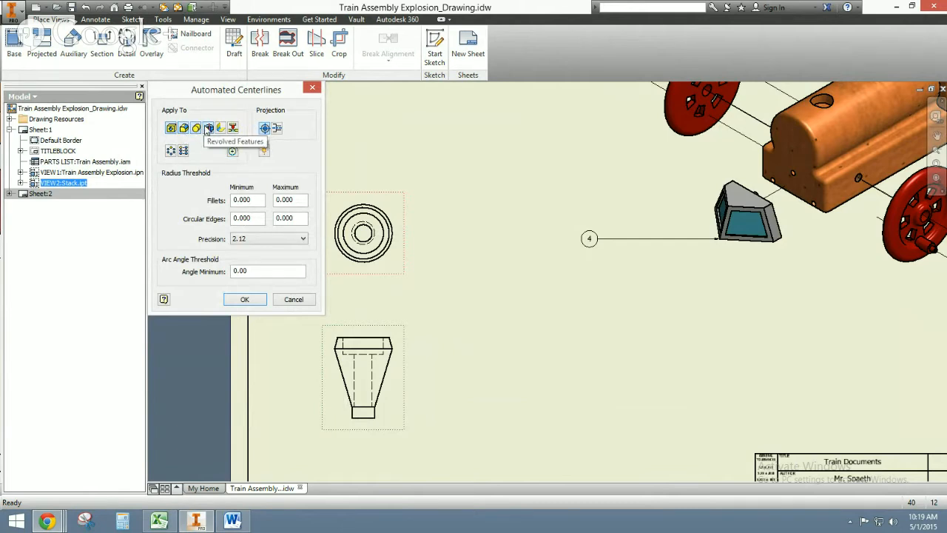
pyautogui.click(244, 299)
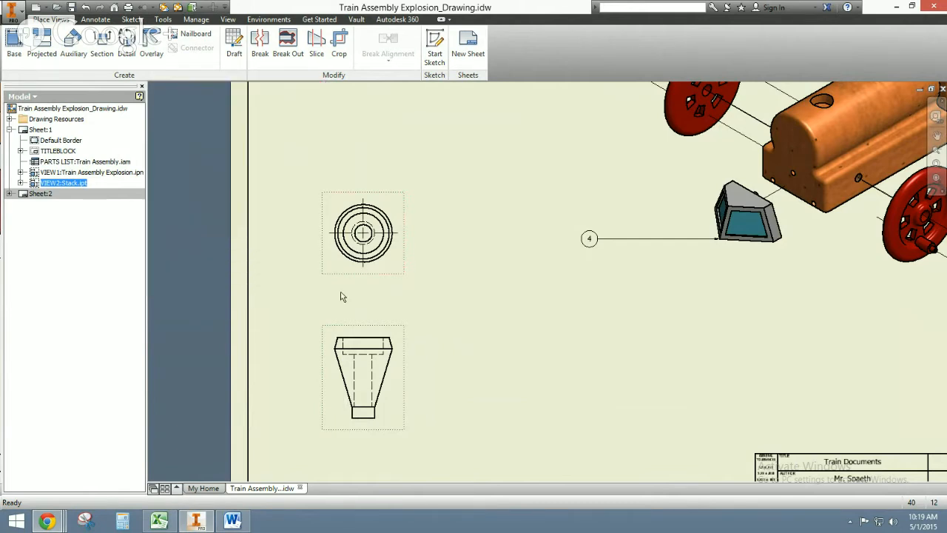
# Step: Examine the center marks on the Stack's top view and the geometry of its front view up close
pyautogui.scroll(-2, 364, 240)
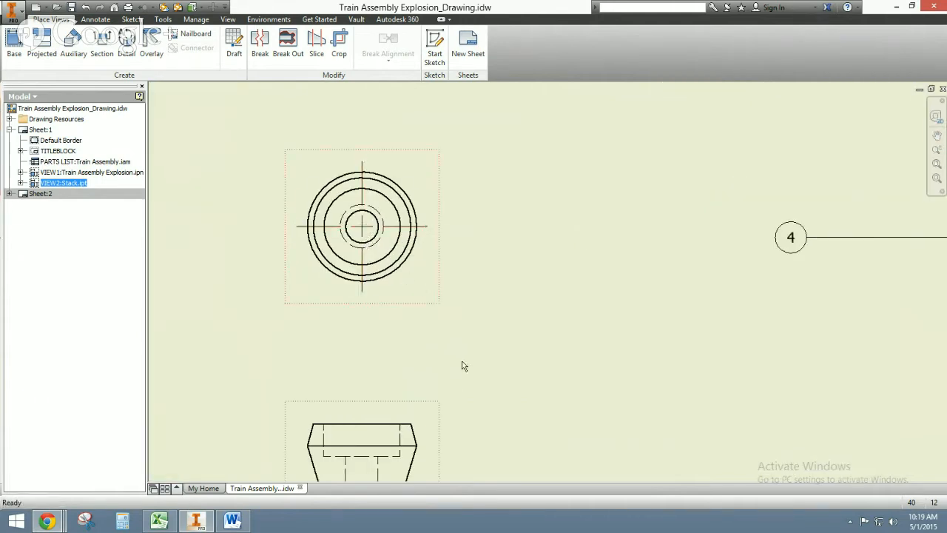
pyautogui.moveTo(463, 366); pyautogui.dragTo(471, 323, button='middle')
pyautogui.scroll(4, 469, 321)
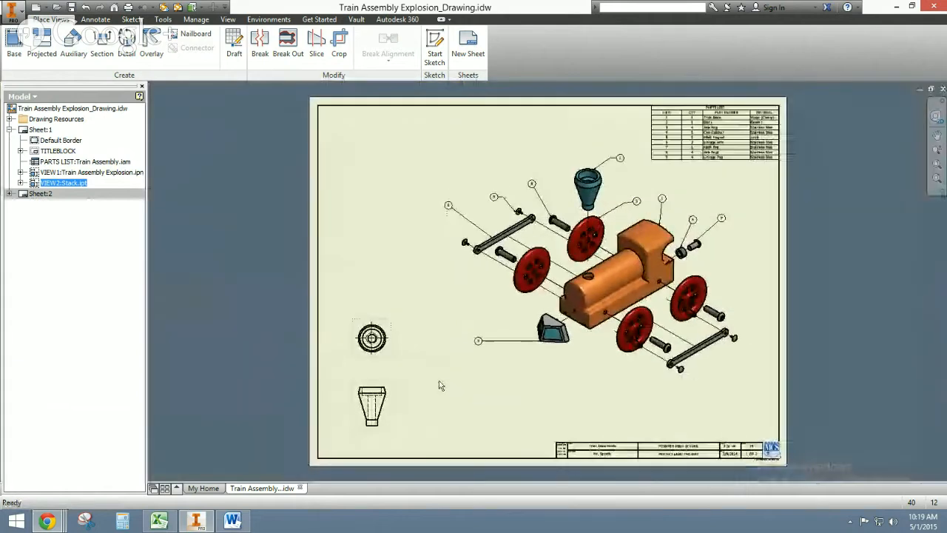
pyautogui.scroll(-3, 395, 413)
pyautogui.moveTo(402, 402); pyautogui.dragTo(440, 336, button='middle')
pyautogui.scroll(-1, 439, 336)
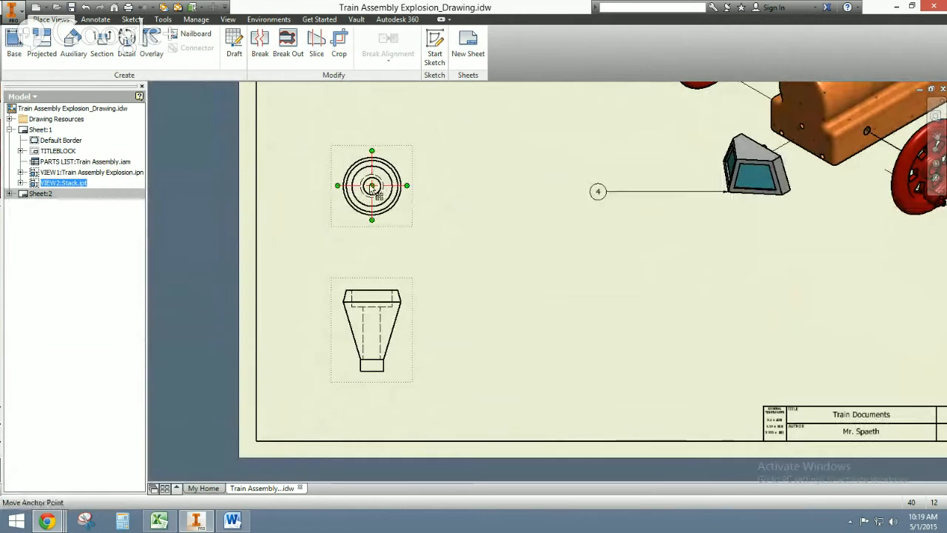
pyautogui.scroll(-2, 372, 186)
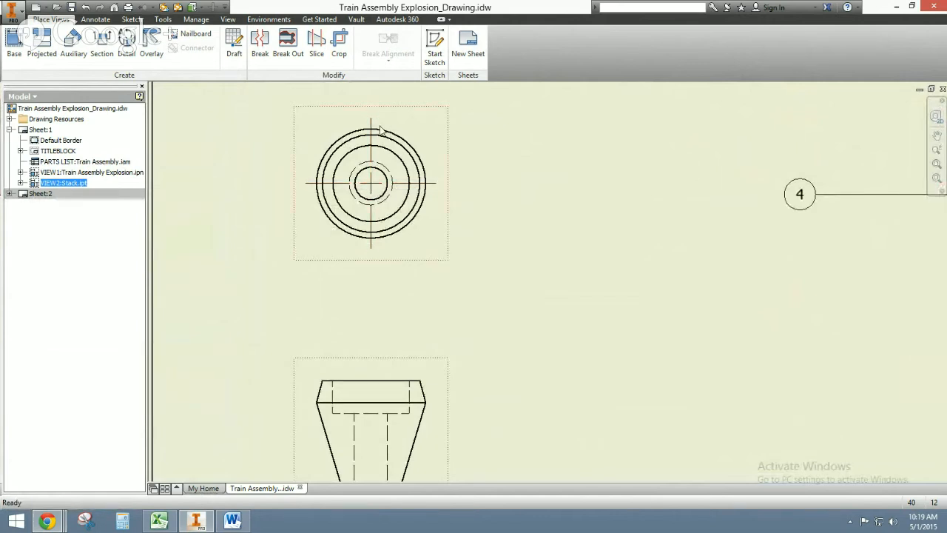
pyautogui.moveTo(447, 321); pyautogui.dragTo(425, 133, button='middle')
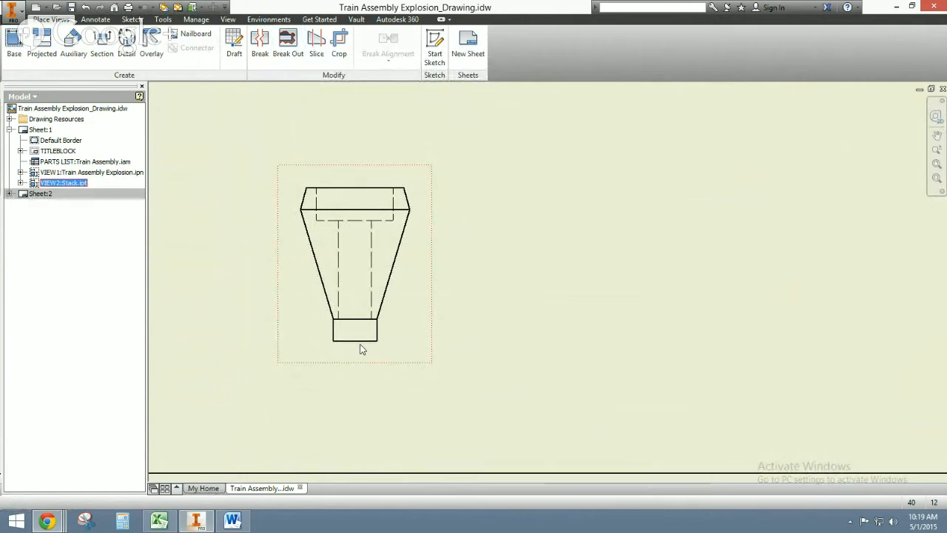
pyautogui.click(509, 157)
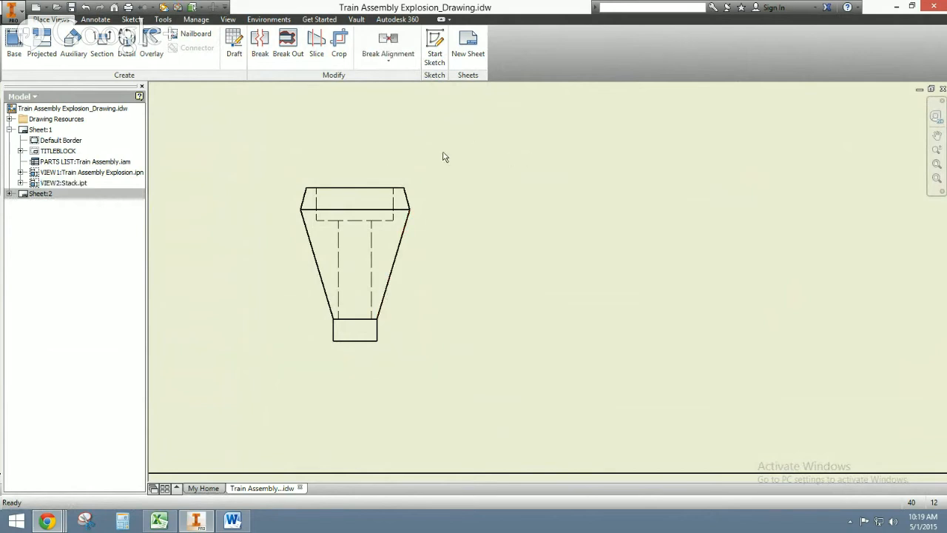
# Step: On the Stack's front view, sketch a rectangle about 0.71 in by 1.75 in from the top edge's midpoint over its right half
pyautogui.click(408, 171)
pyautogui.click(434, 43)
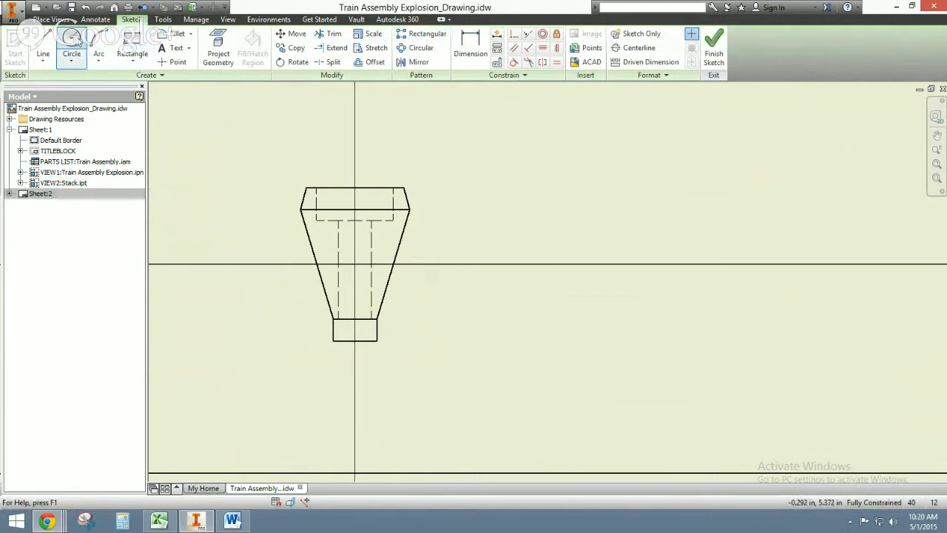
pyautogui.click(97, 60)
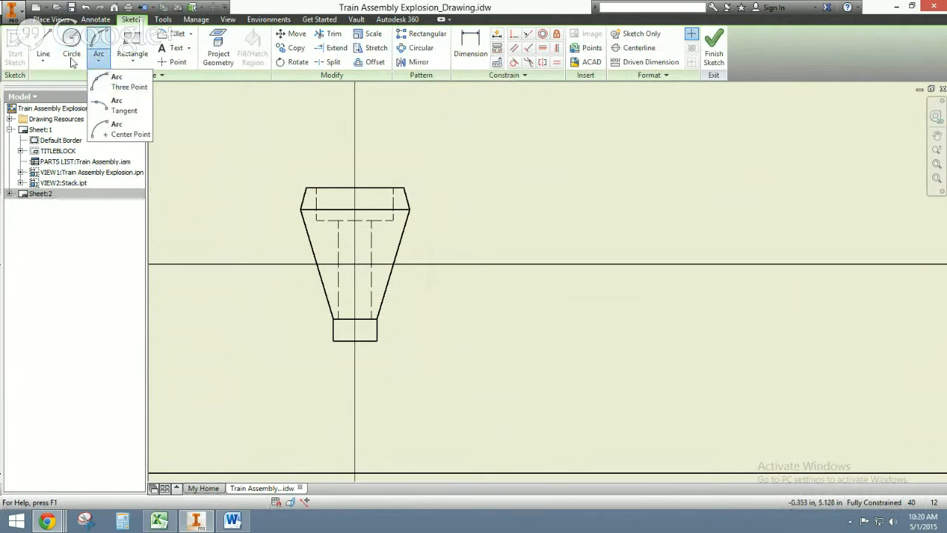
pyautogui.click(43, 61)
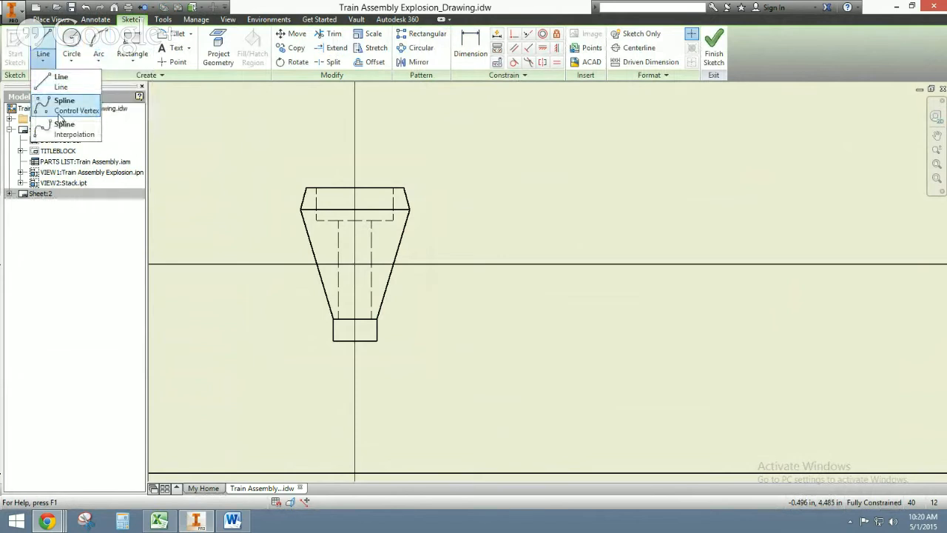
pyautogui.click(194, 108)
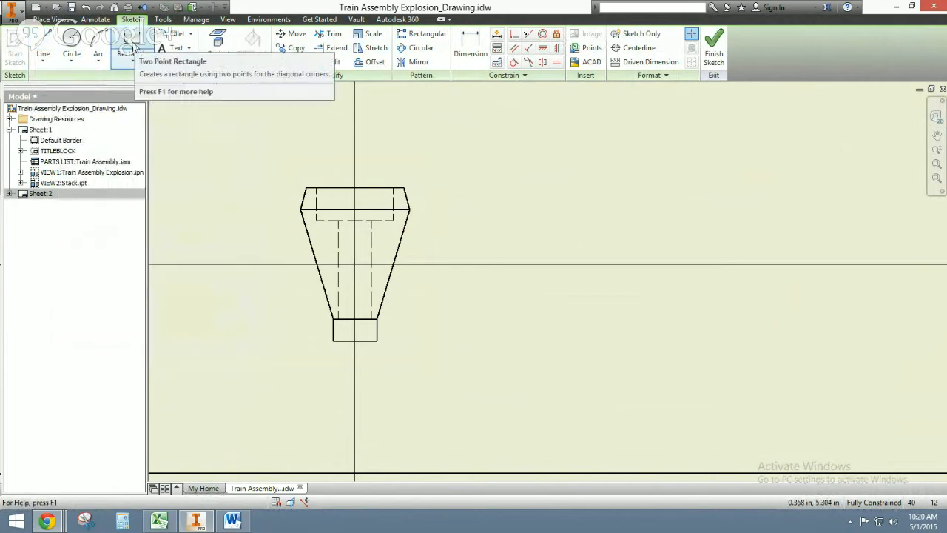
pyautogui.click(133, 60)
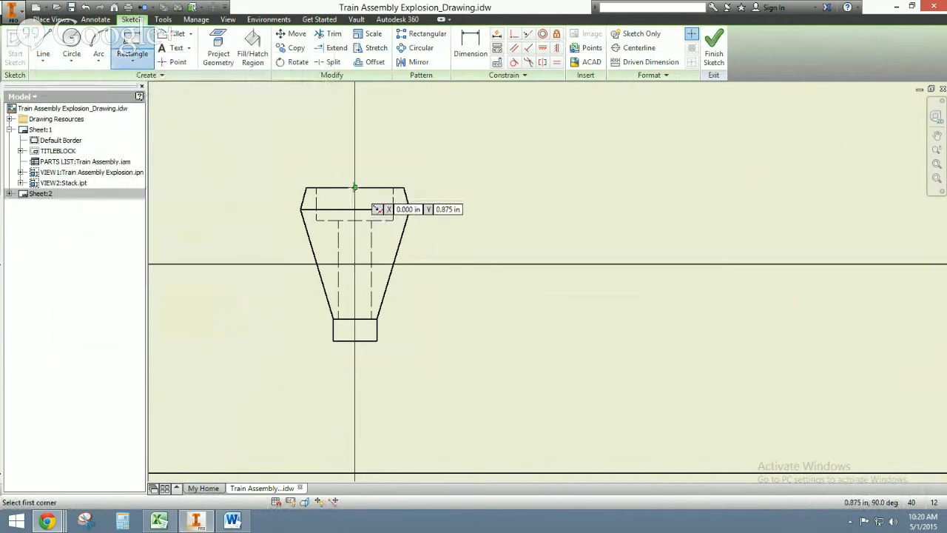
pyautogui.click(355, 188)
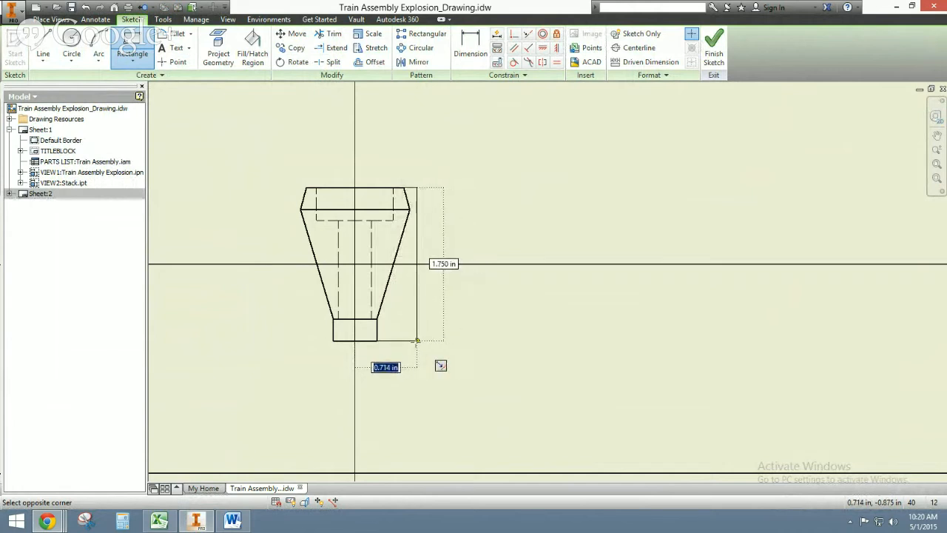
pyautogui.click(417, 340)
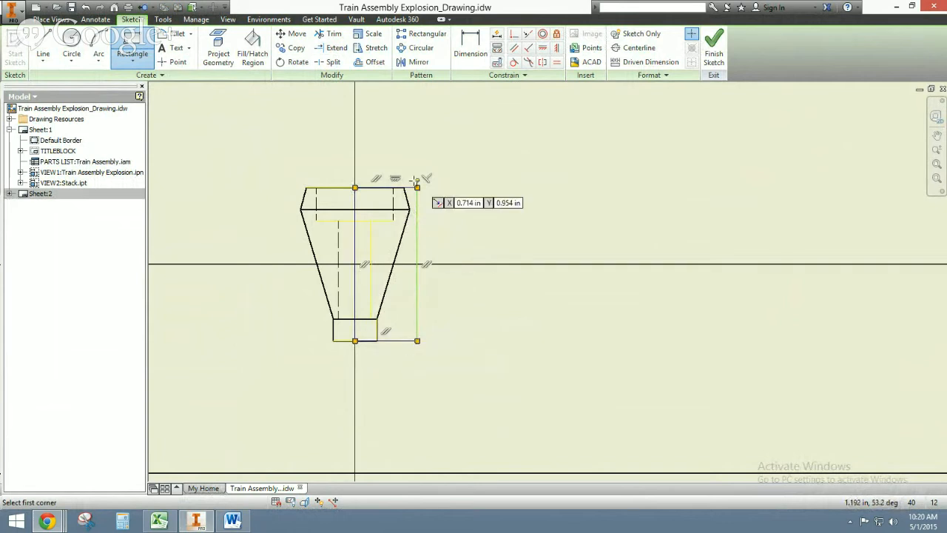
pyautogui.rightClick(417, 132)
pyautogui.click(449, 134)
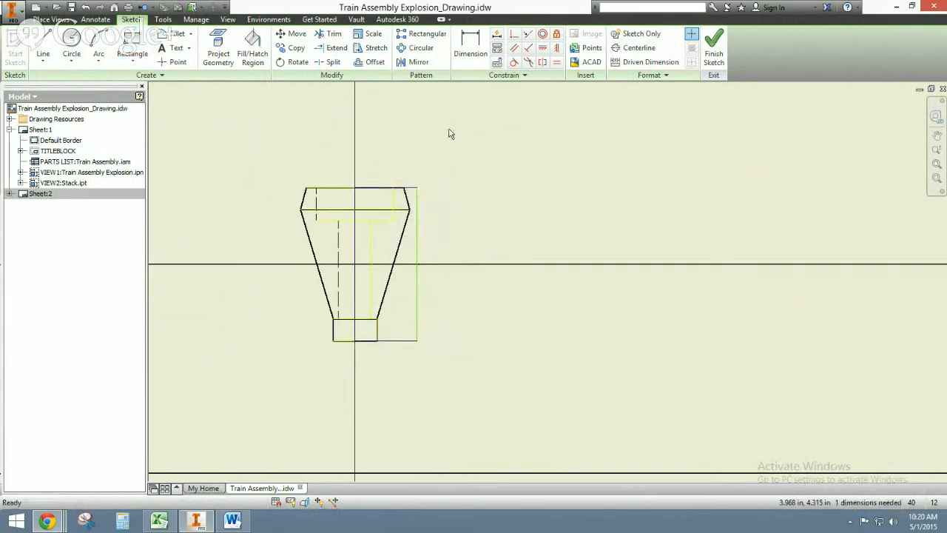
pyautogui.click(714, 48)
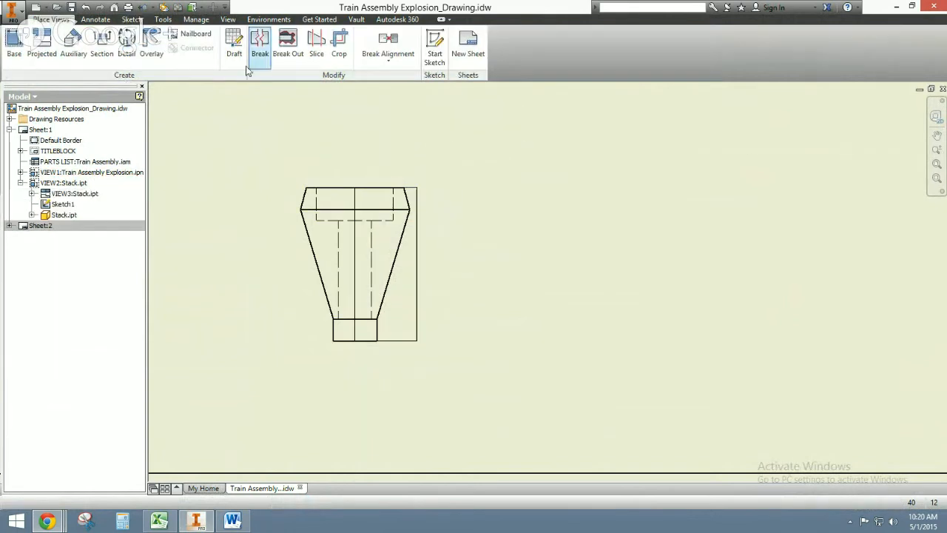
# Step: Start a Break Out on the Stack's front view using the rectangle profile, and check the Stack's outer diameter in the Word document
pyautogui.click(288, 46)
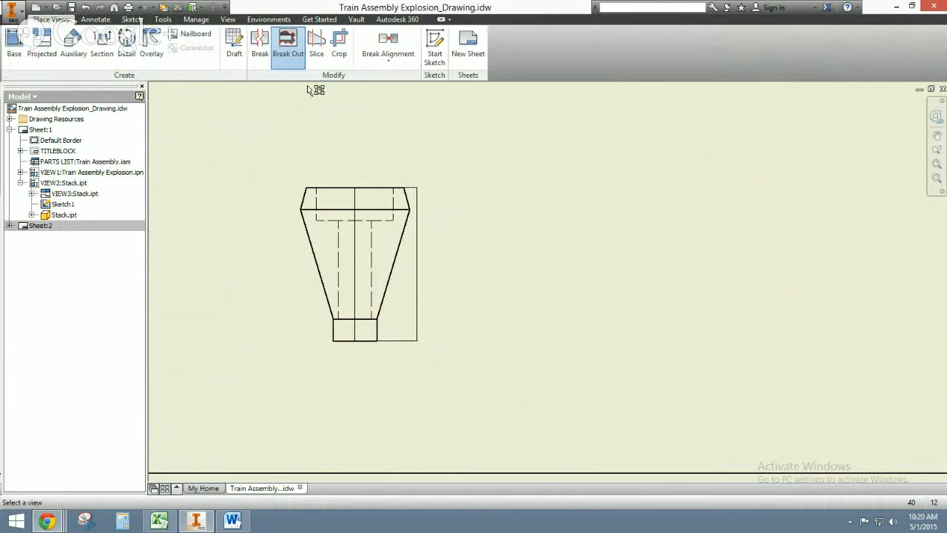
pyautogui.click(386, 172)
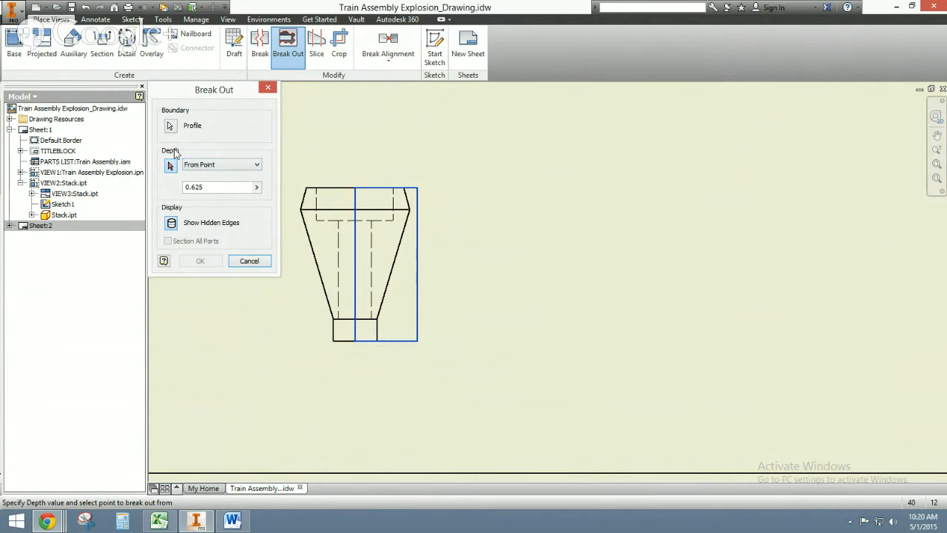
pyautogui.moveTo(356, 182); pyautogui.dragTo(414, 342, button='middle')
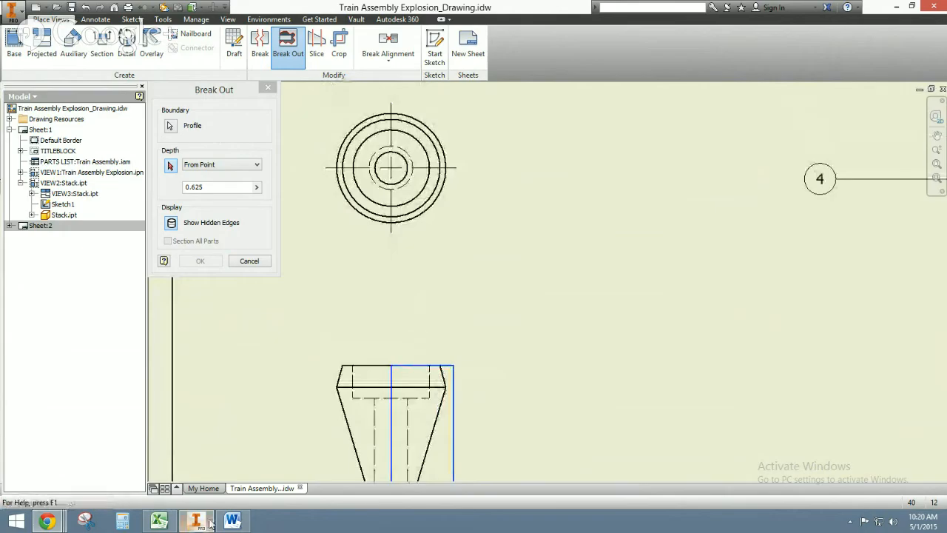
pyautogui.click(233, 521)
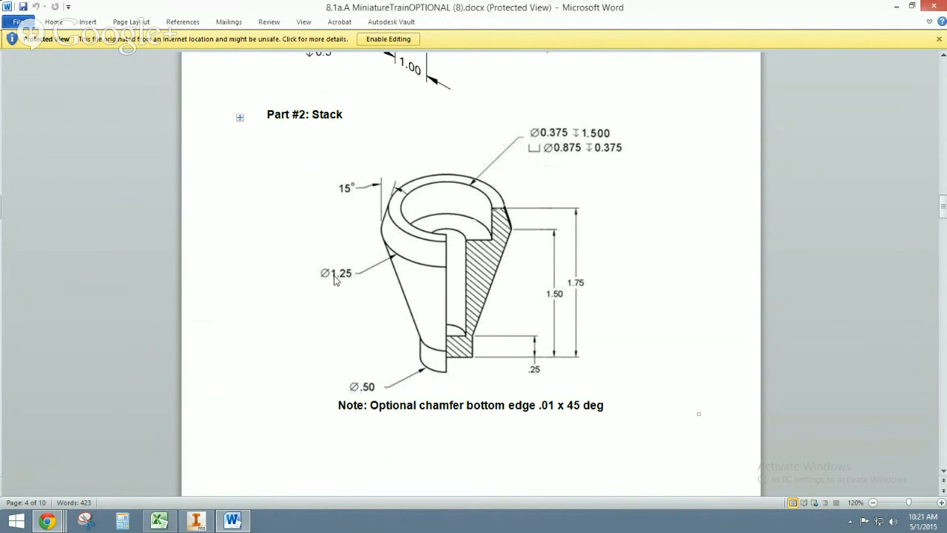
pyautogui.click(196, 521)
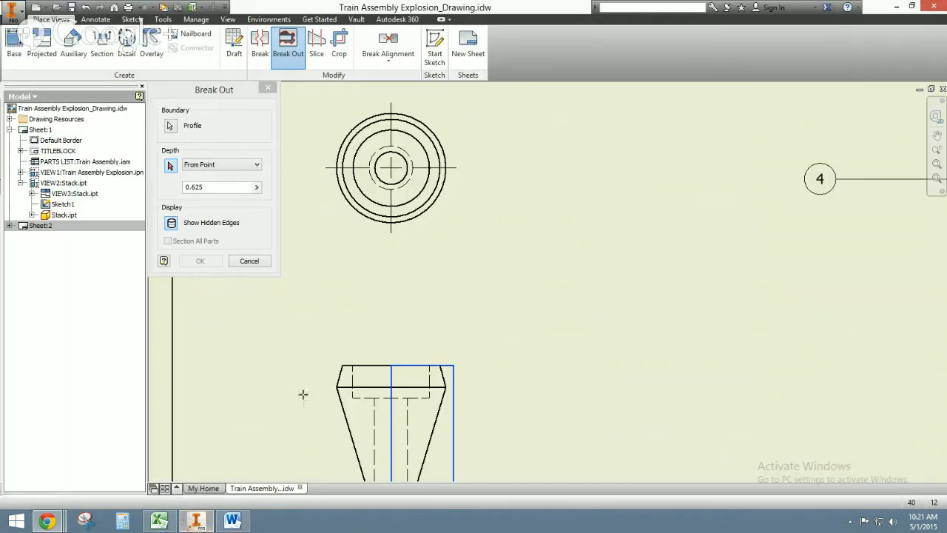
# Step: Create the break out with a From Point depth of 1.25/2, measured from the front view's widest edge
pyautogui.doubleClick(212, 187)
pyautogui.write('1')
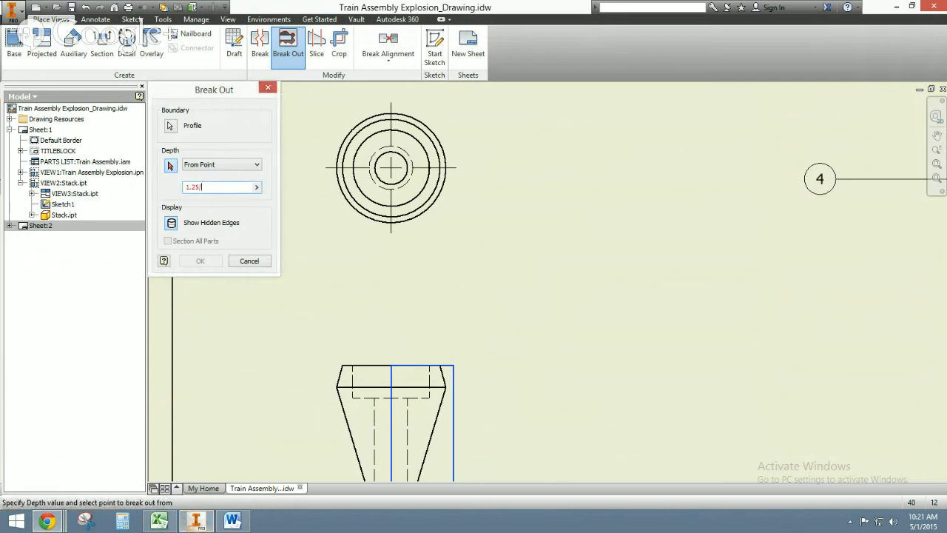
pyautogui.click(169, 167)
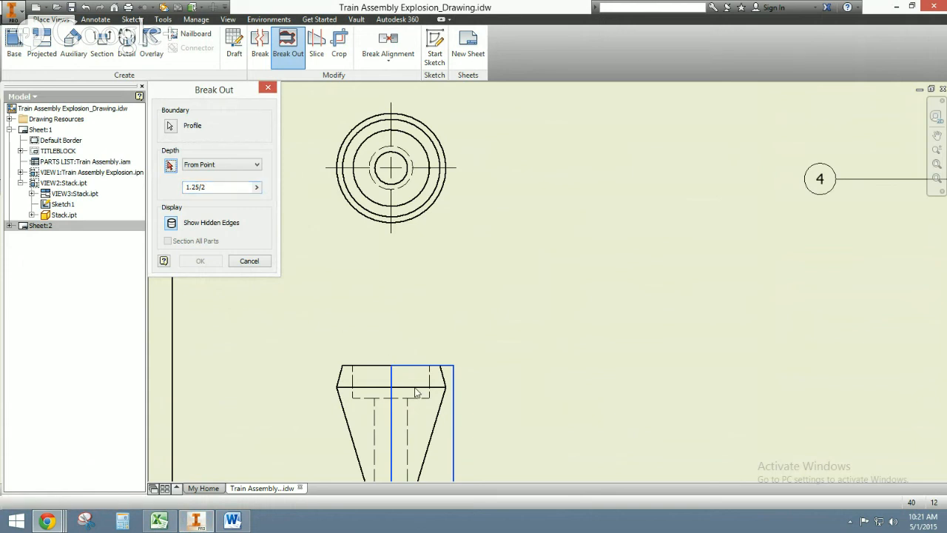
pyautogui.click(443, 393)
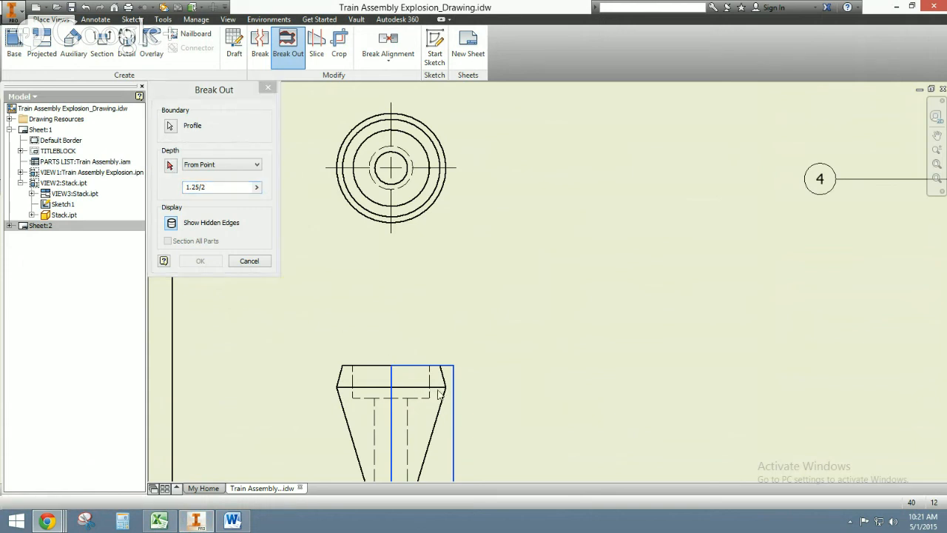
pyautogui.click(169, 167)
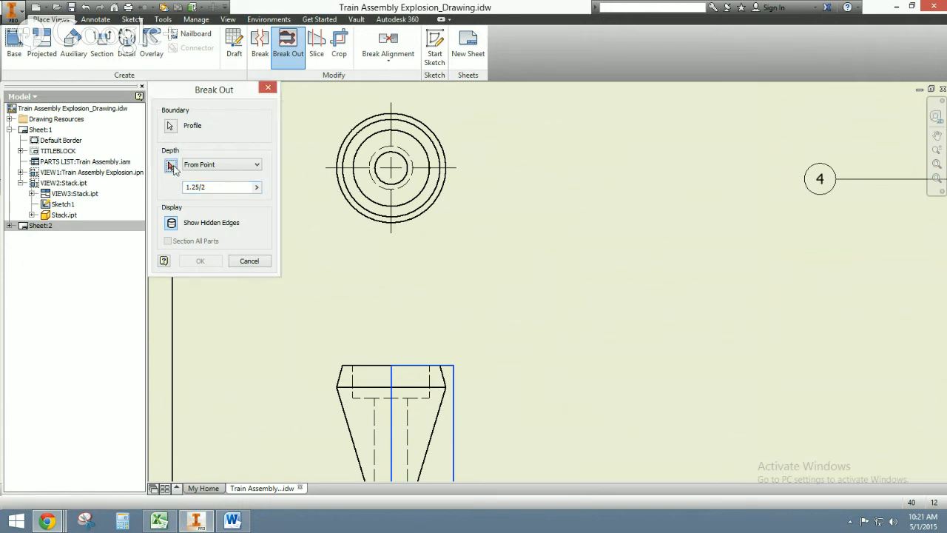
pyautogui.click(442, 394)
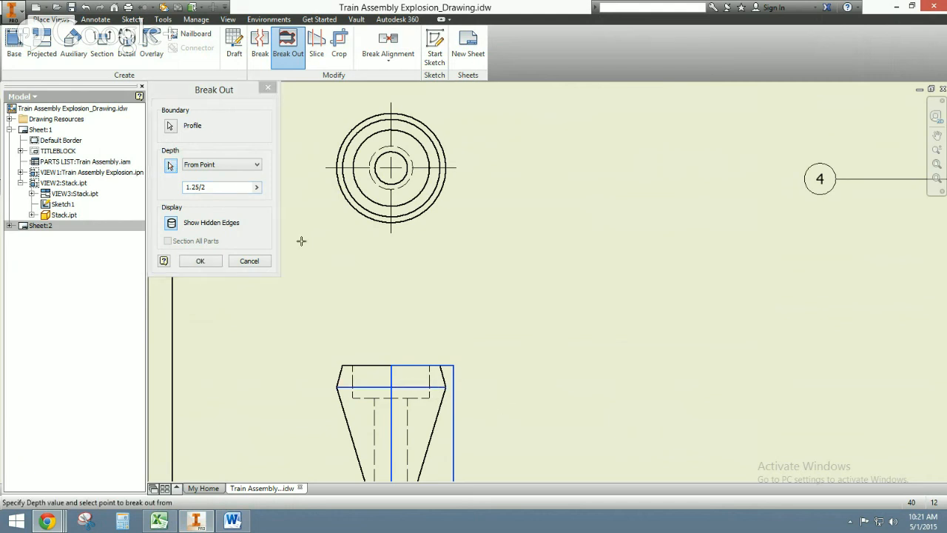
pyautogui.click(201, 261)
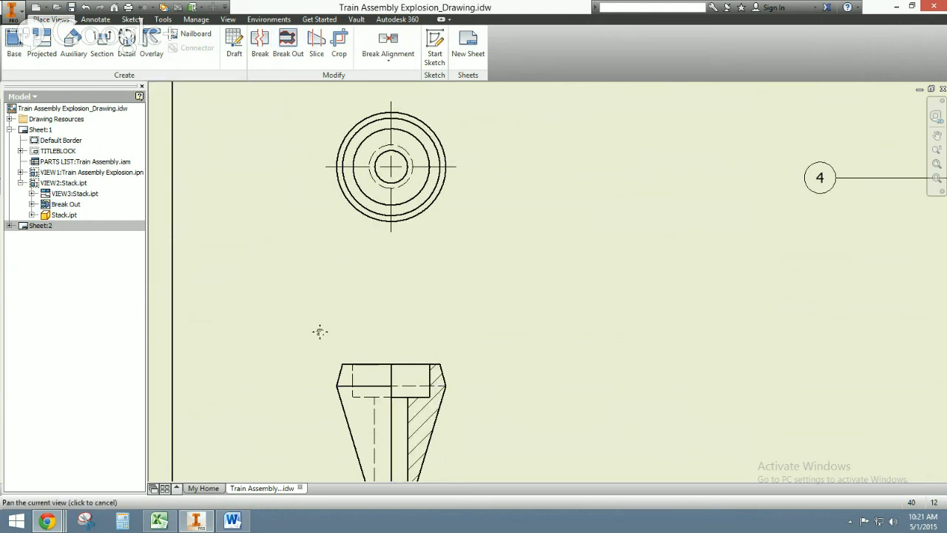
# Step: Compare the half-sectioned front view with the Stack drawing in the Word document, and view the whole sheet
pyautogui.moveTo(319, 330); pyautogui.dragTo(281, 178, button='middle')
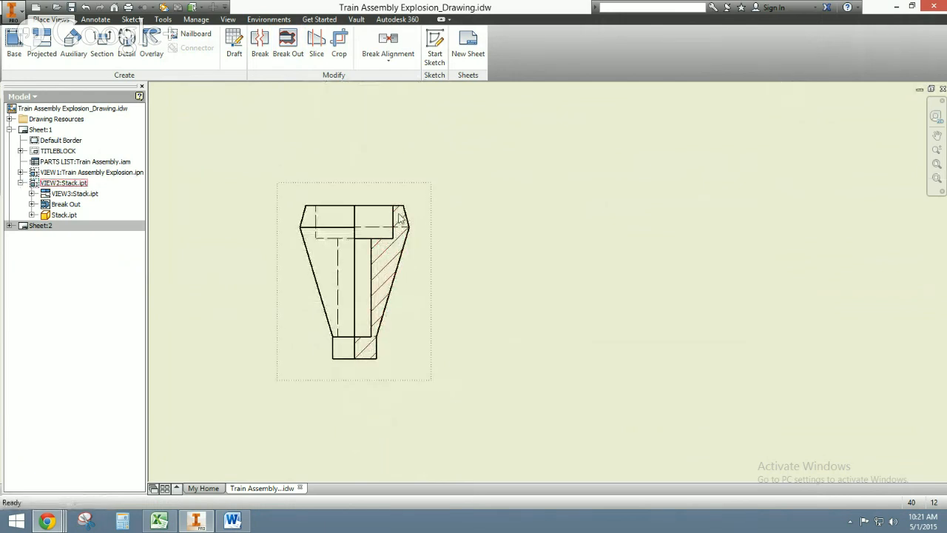
pyautogui.click(234, 520)
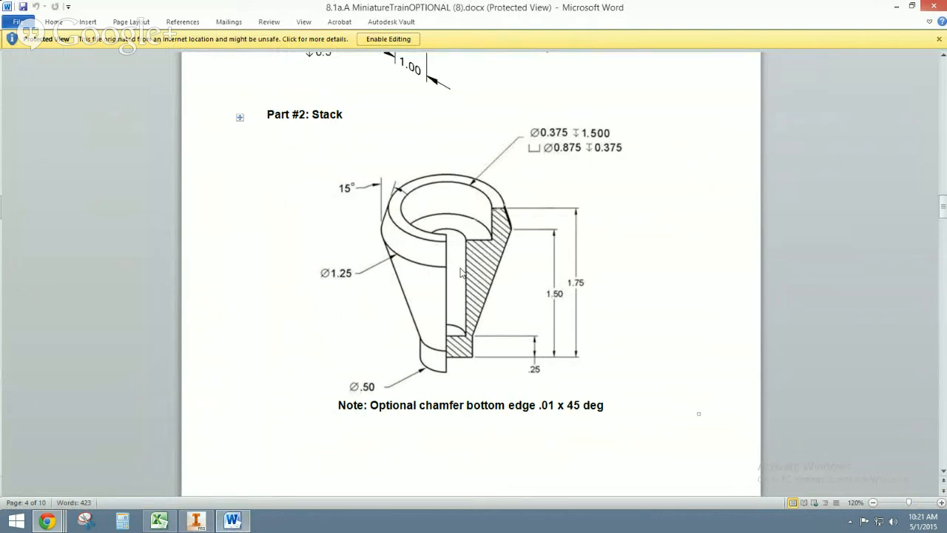
pyautogui.click(199, 523)
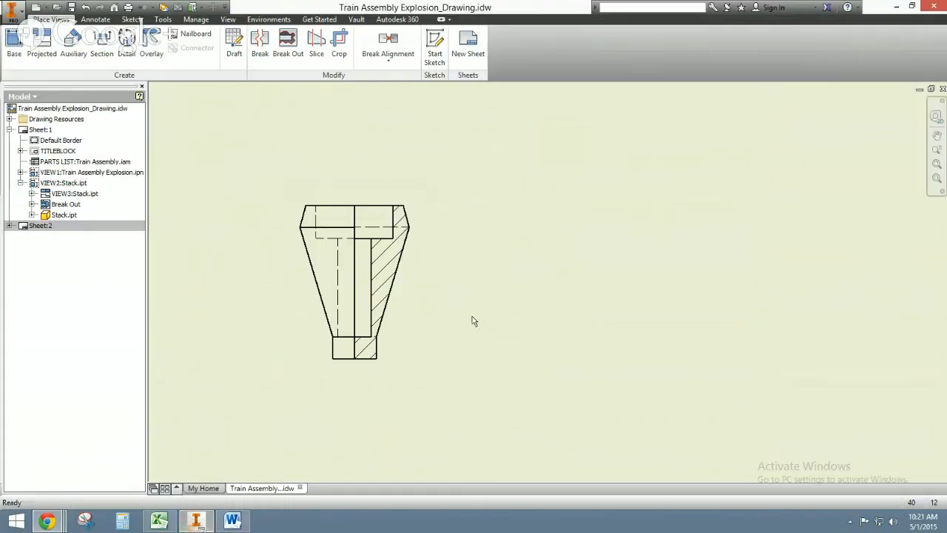
pyautogui.press('Home')
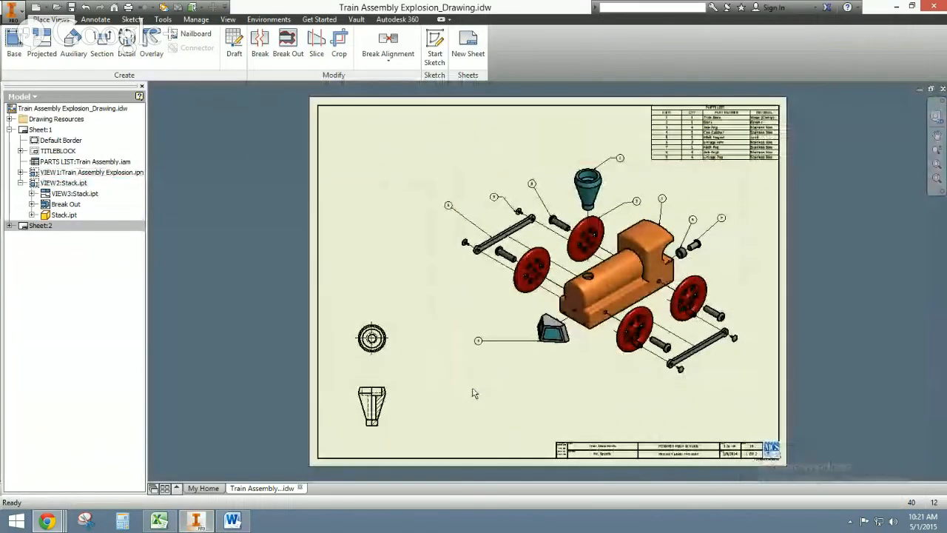